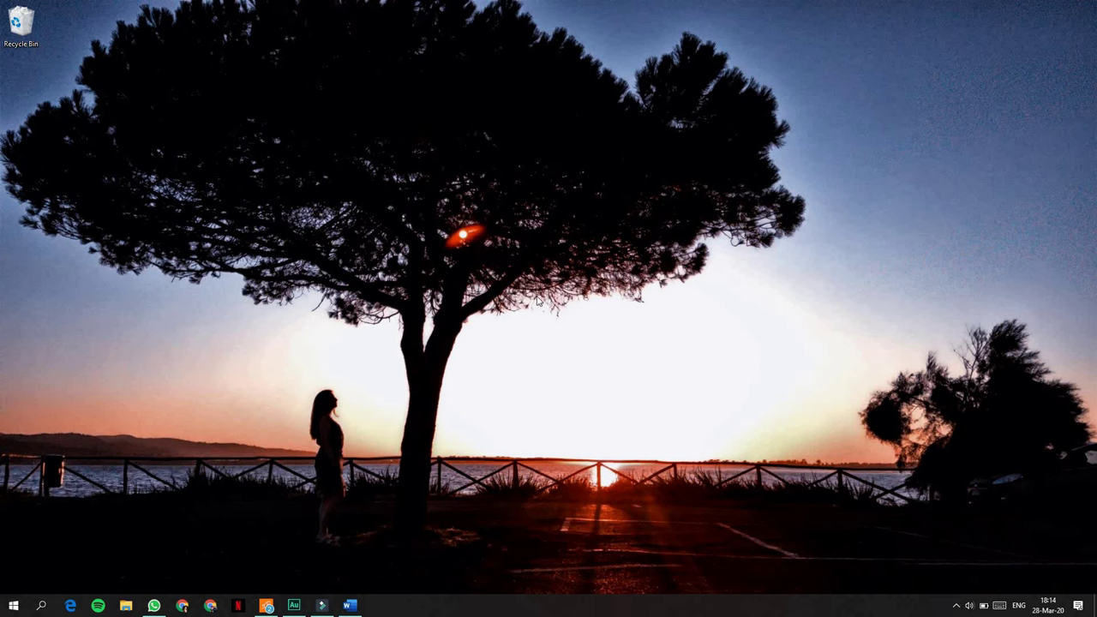
Step: Open Windows Settings from the Start menu and go to System > Sound
{"action": "left_click", "coordinate": [8, 607]}
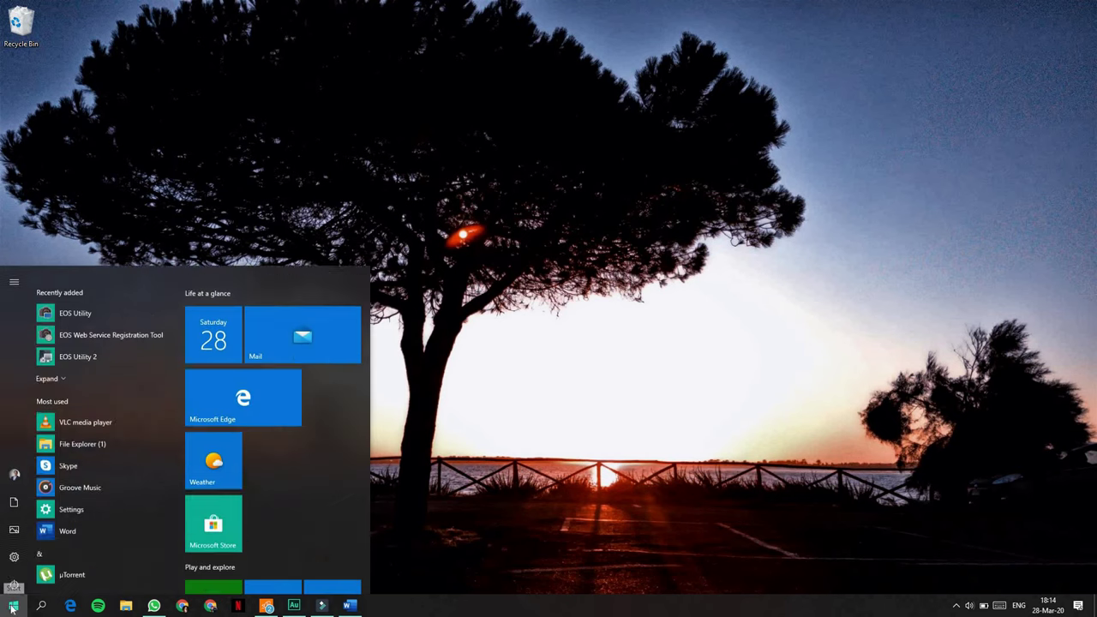
{"action": "left_click", "coordinate": [21, 556]}
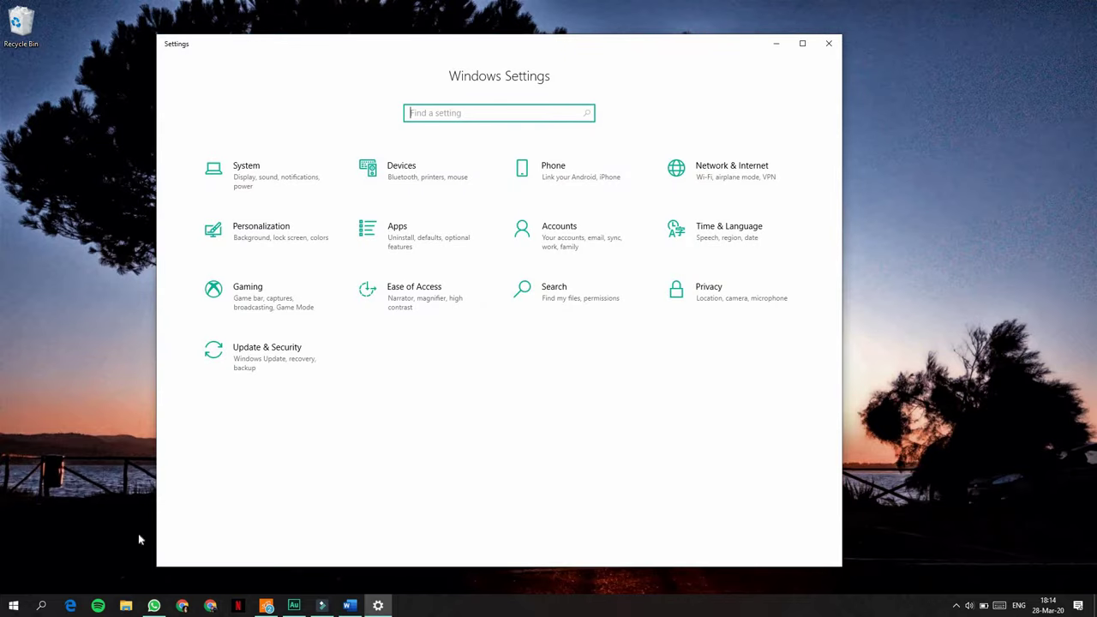
{"action": "left_click", "coordinate": [265, 174]}
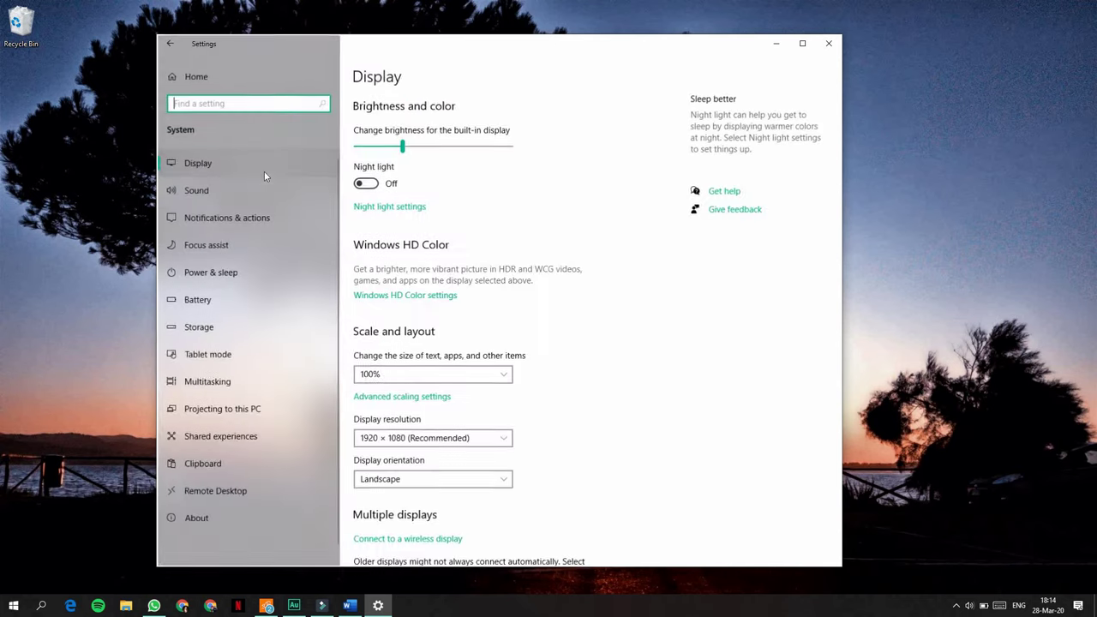
{"action": "left_click", "coordinate": [199, 191]}
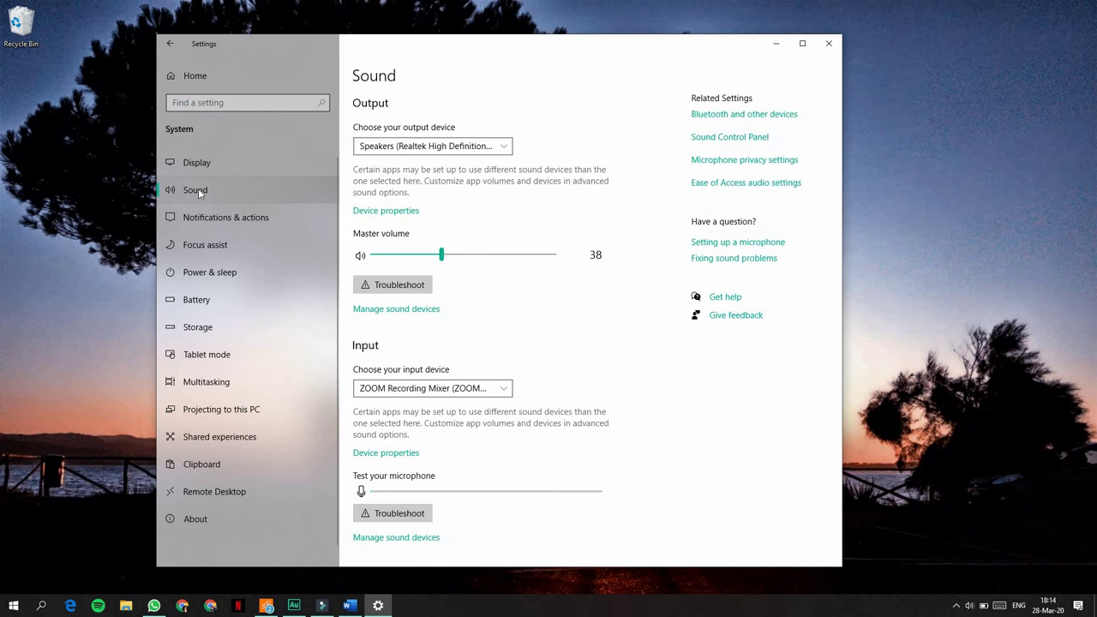
Step: Open Sound Control Panel and select the Speakers (Realtek High Definition Audio) playback device
{"action": "left_click", "coordinate": [760, 142]}
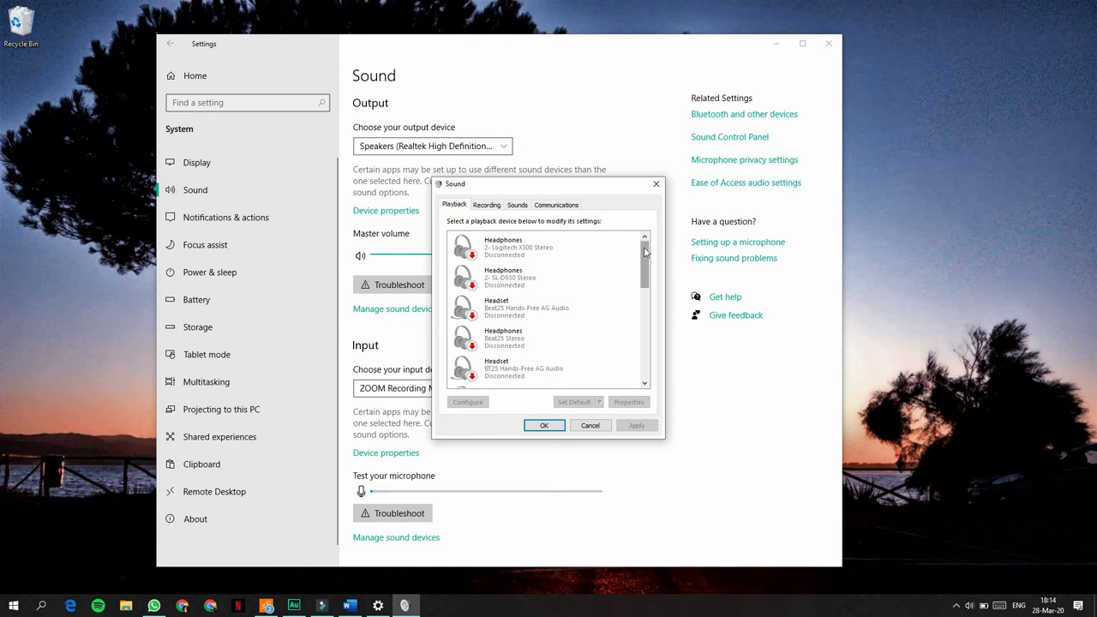
{"action": "left_click_drag", "start_coordinate": [645, 251], "coordinate": [645, 341]}
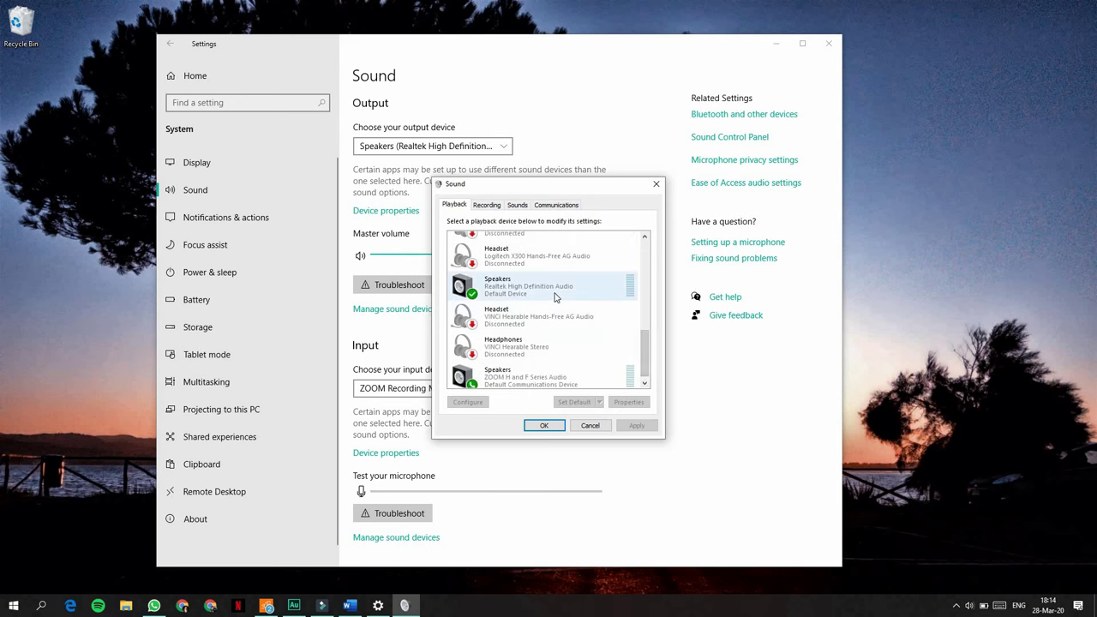
{"action": "left_click", "coordinate": [554, 297]}
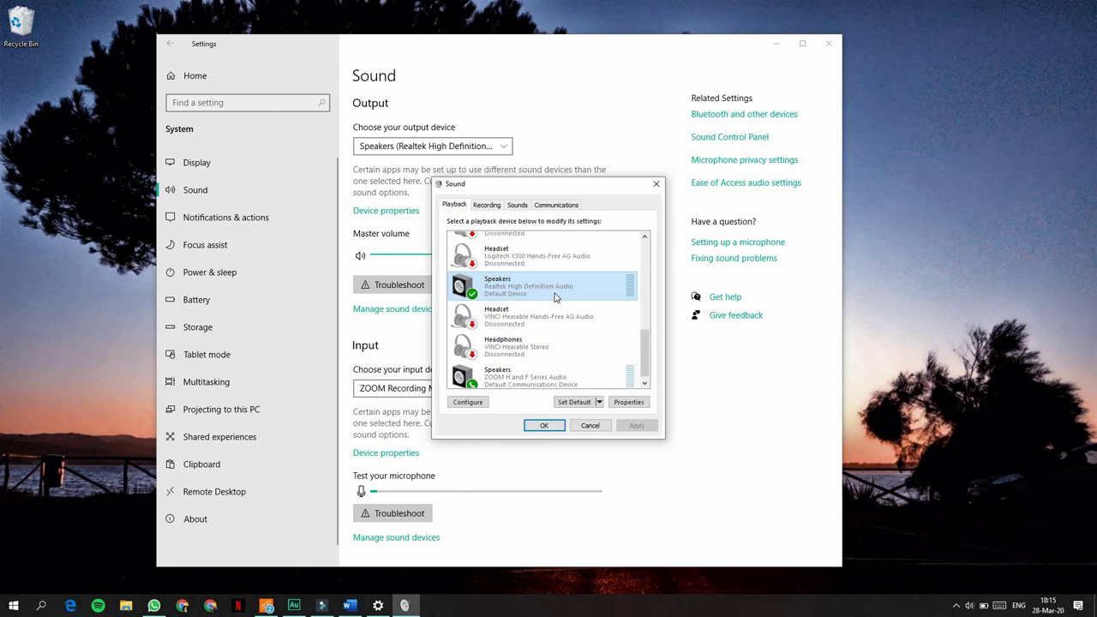
Step: In the Realtek speakers' Advanced properties, choose 24 bit, 48000 Hz (Studio Quality) and click OK
{"action": "left_click", "coordinate": [629, 401]}
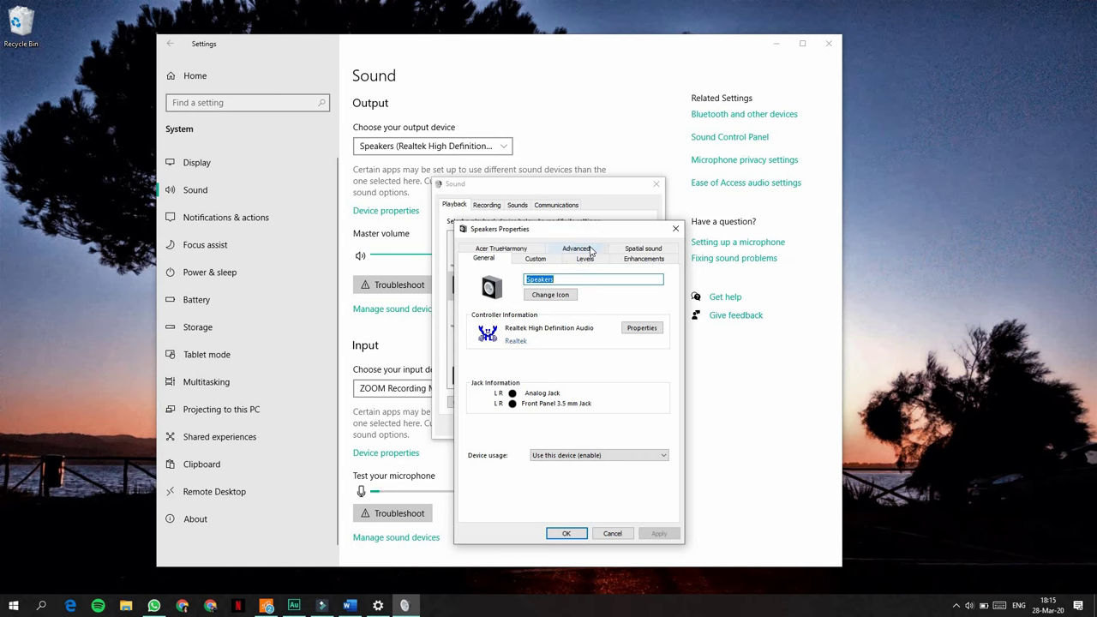
{"action": "left_click", "coordinate": [589, 251]}
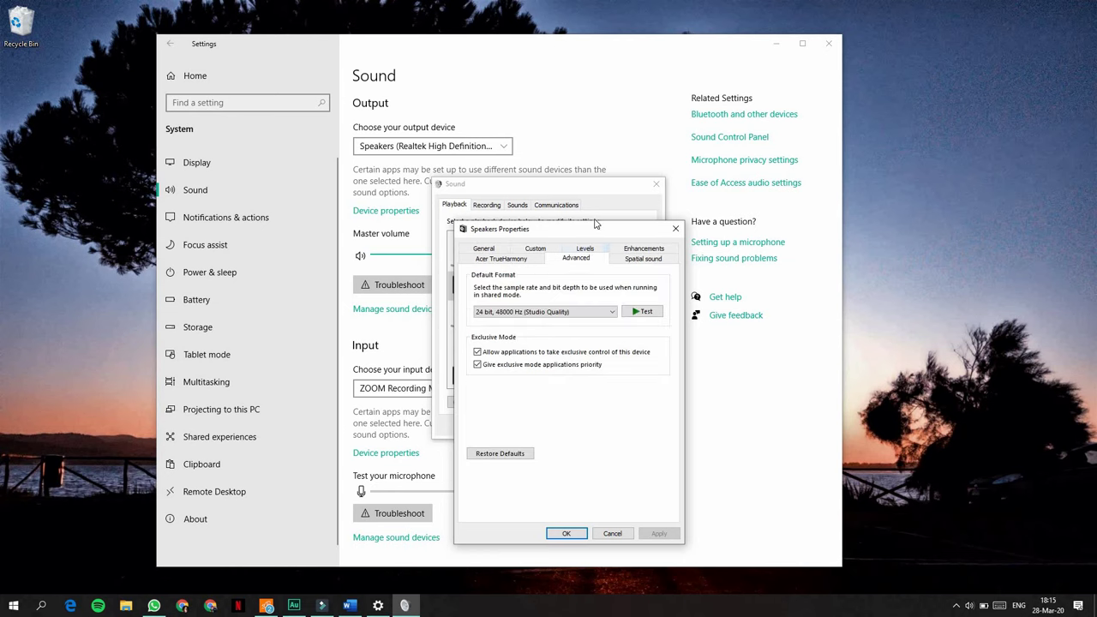
{"action": "left_click", "coordinate": [611, 315]}
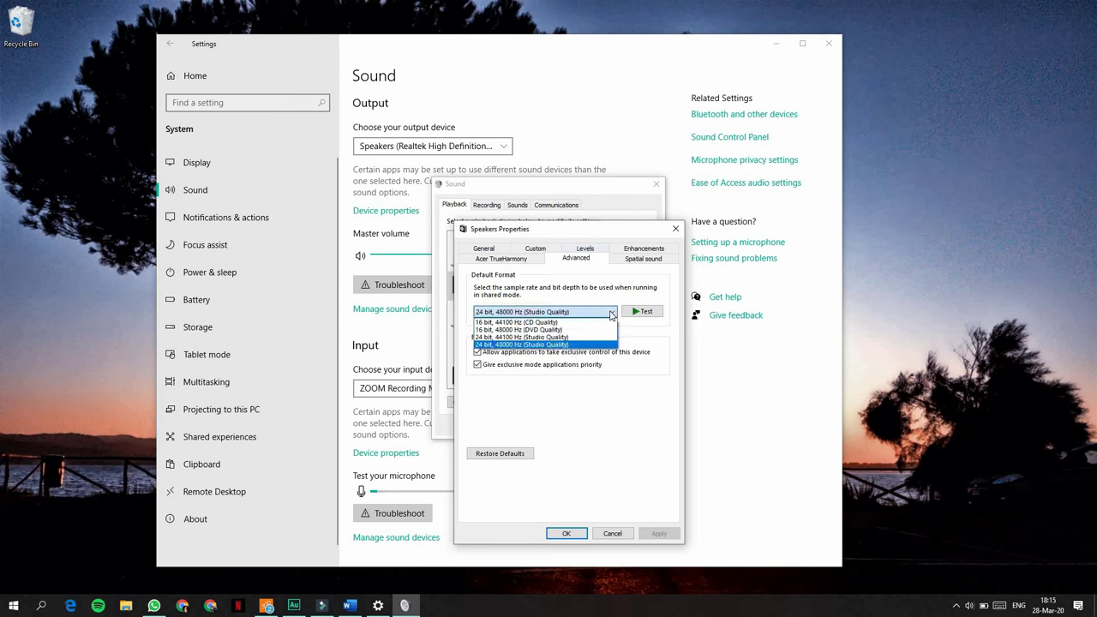
{"action": "left_click", "coordinate": [577, 346]}
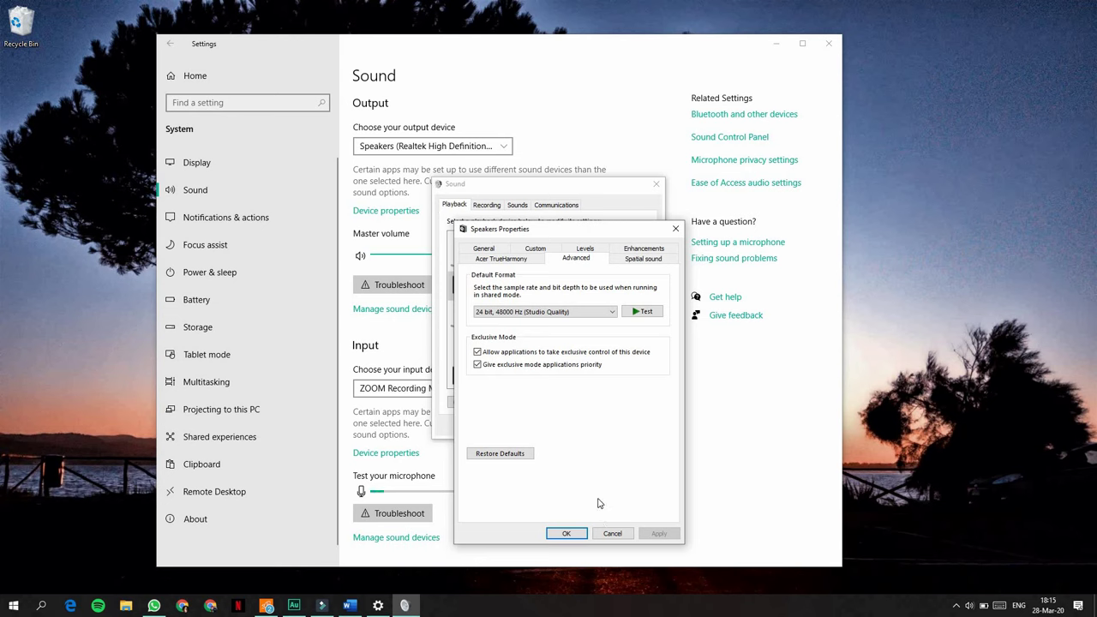
{"action": "left_click", "coordinate": [567, 534]}
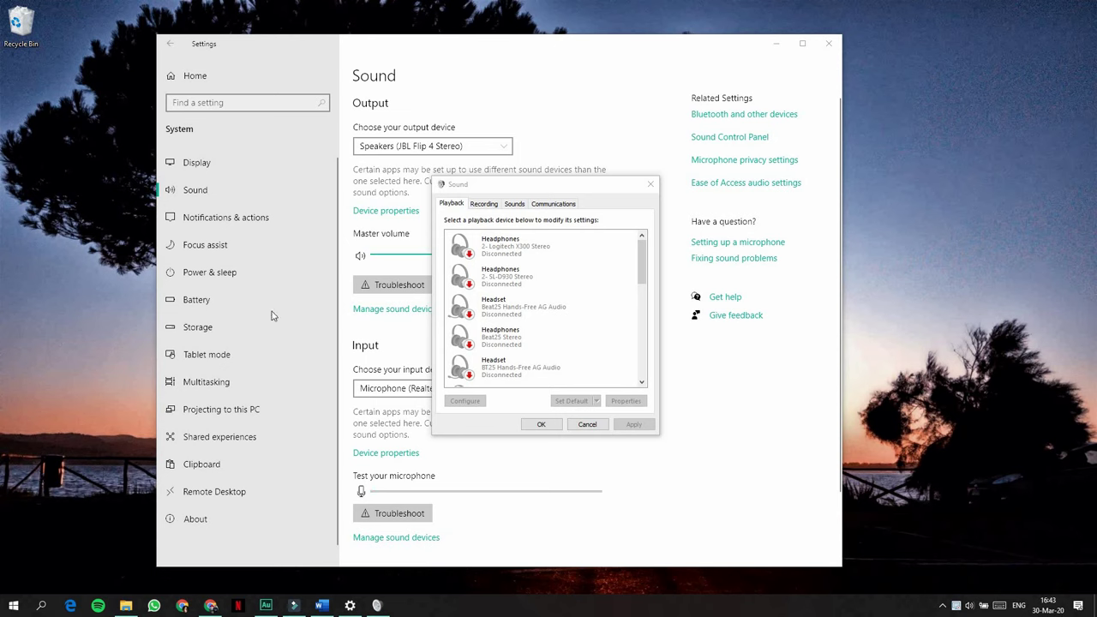
Step: On the Recording tab, set ZOOM Recording Mixer (H4) as the default device
{"action": "left_click", "coordinate": [557, 185]}
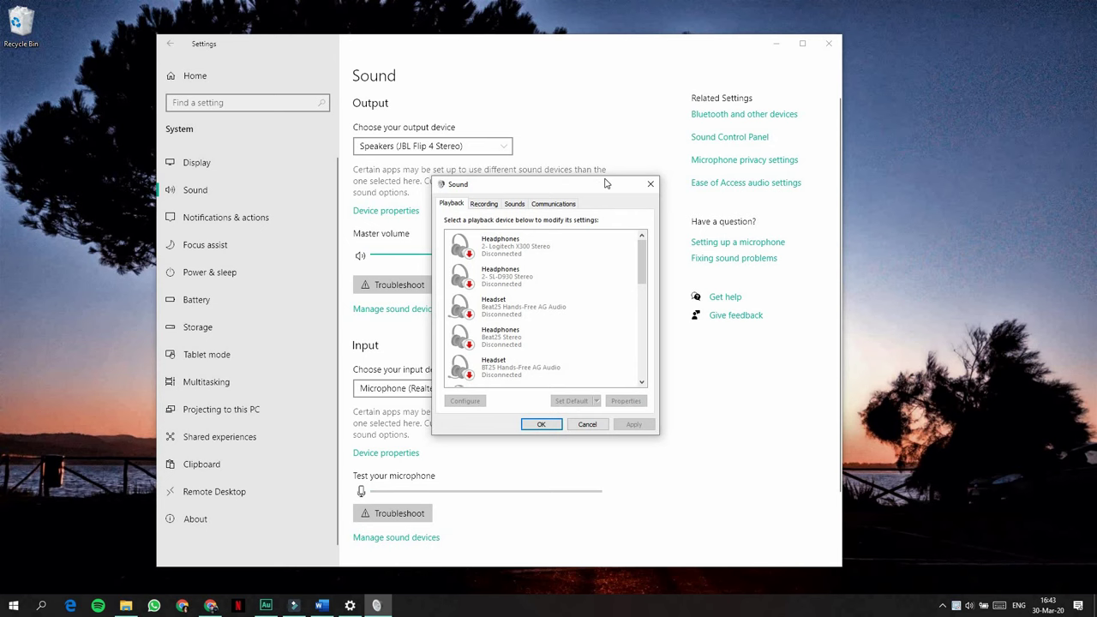
{"action": "left_click", "coordinate": [476, 208]}
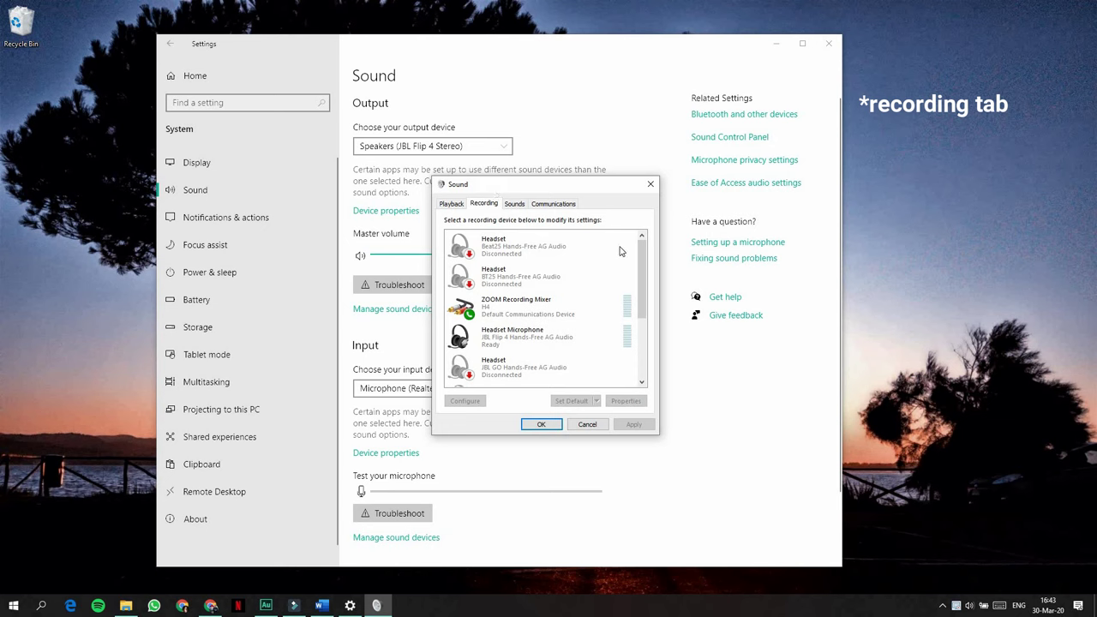
{"action": "left_click_drag", "start_coordinate": [644, 259], "coordinate": [637, 310]}
{"action": "scroll", "coordinate": [552, 296], "scroll_direction": "up", "scroll_amount": 3}
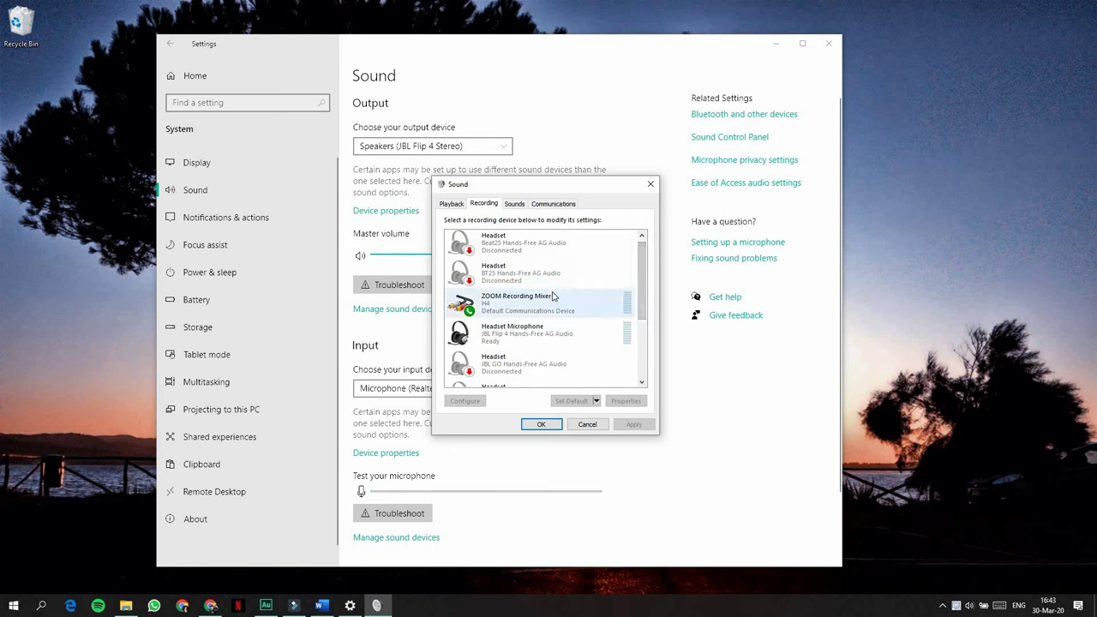
{"action": "right_click", "coordinate": [552, 296]}
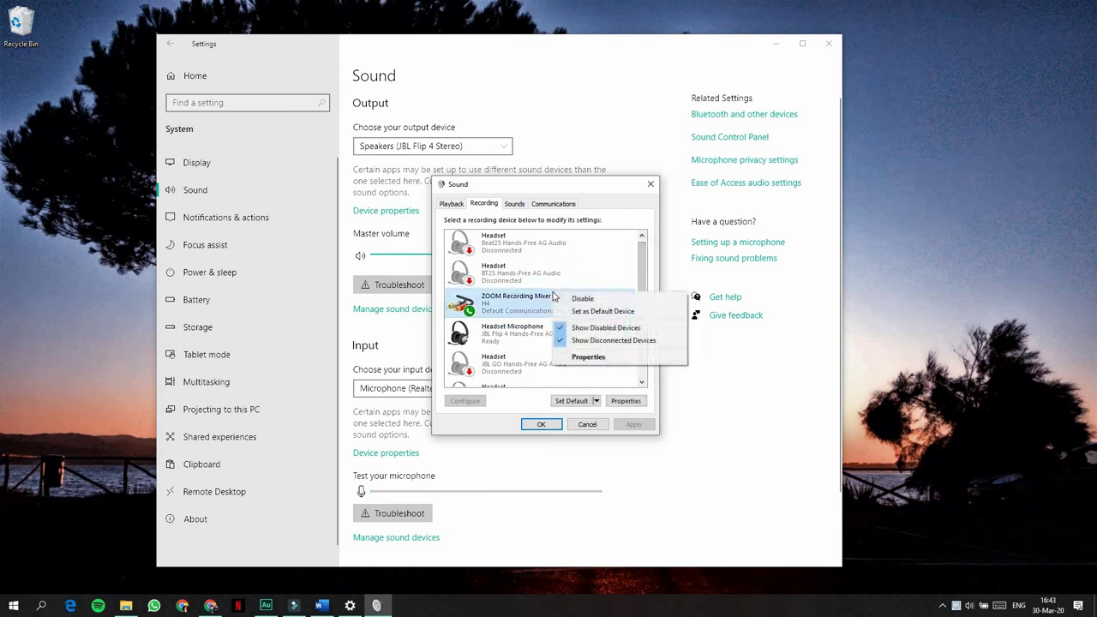
{"action": "left_click", "coordinate": [613, 314]}
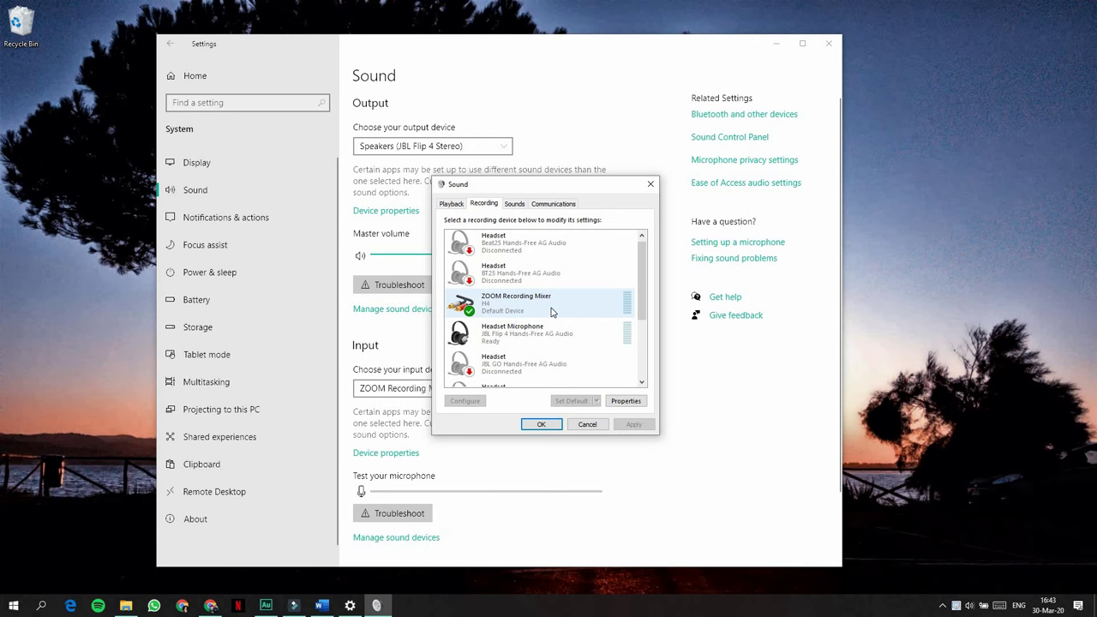
Step: Set the mixer's default format to 2 channel, 16 bit, 48000 Hz (DVD Quality) and close both dialogs
{"action": "left_click", "coordinate": [634, 402]}
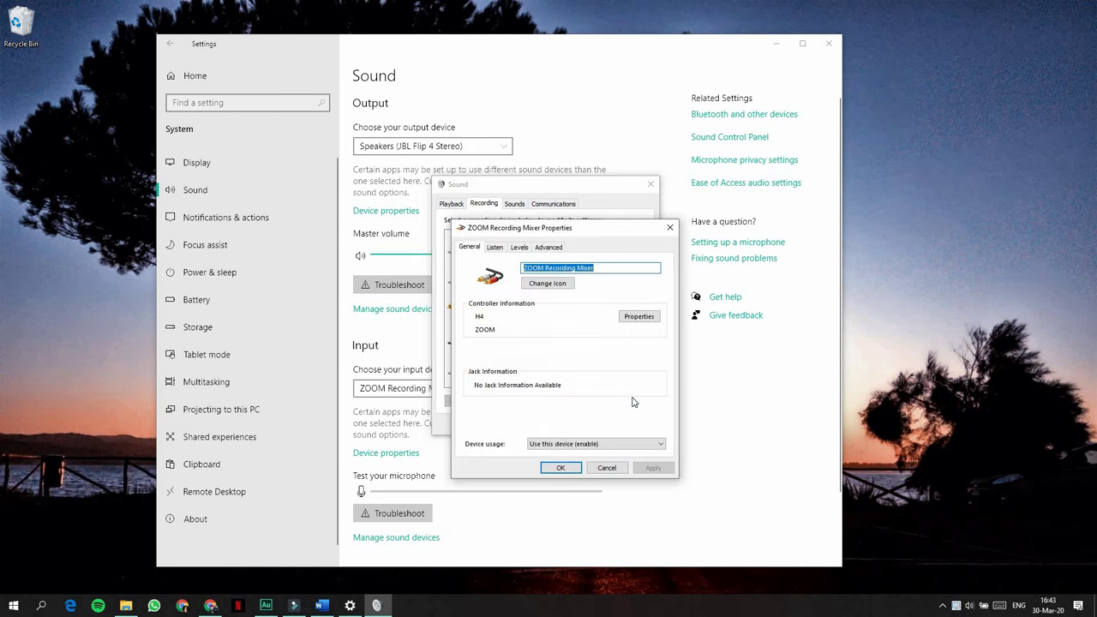
{"action": "left_click", "coordinate": [549, 248]}
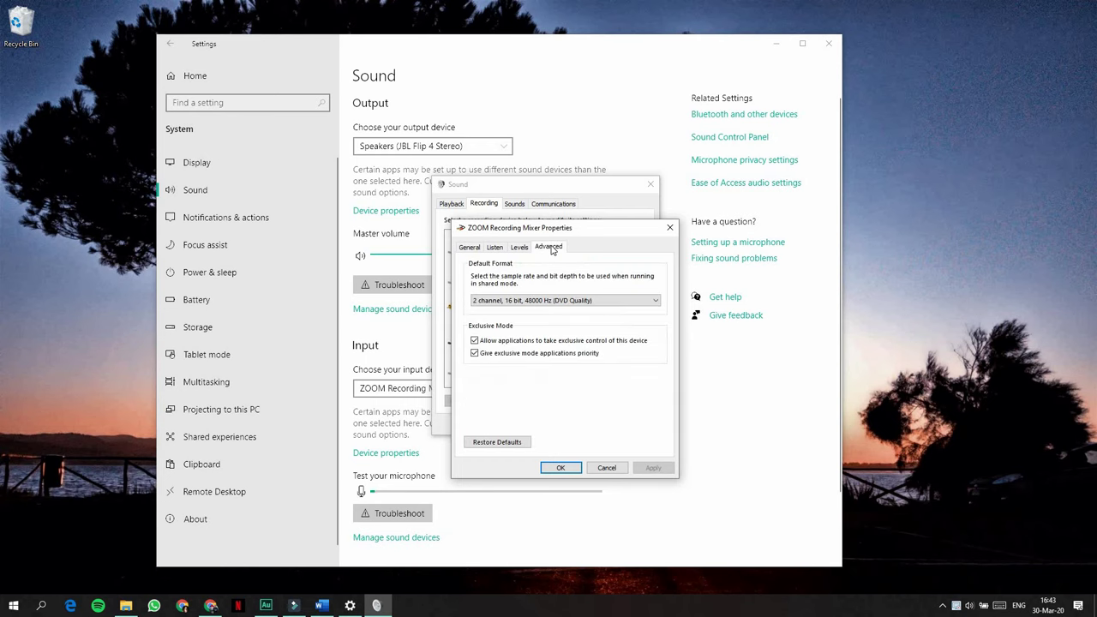
{"action": "left_click", "coordinate": [561, 301]}
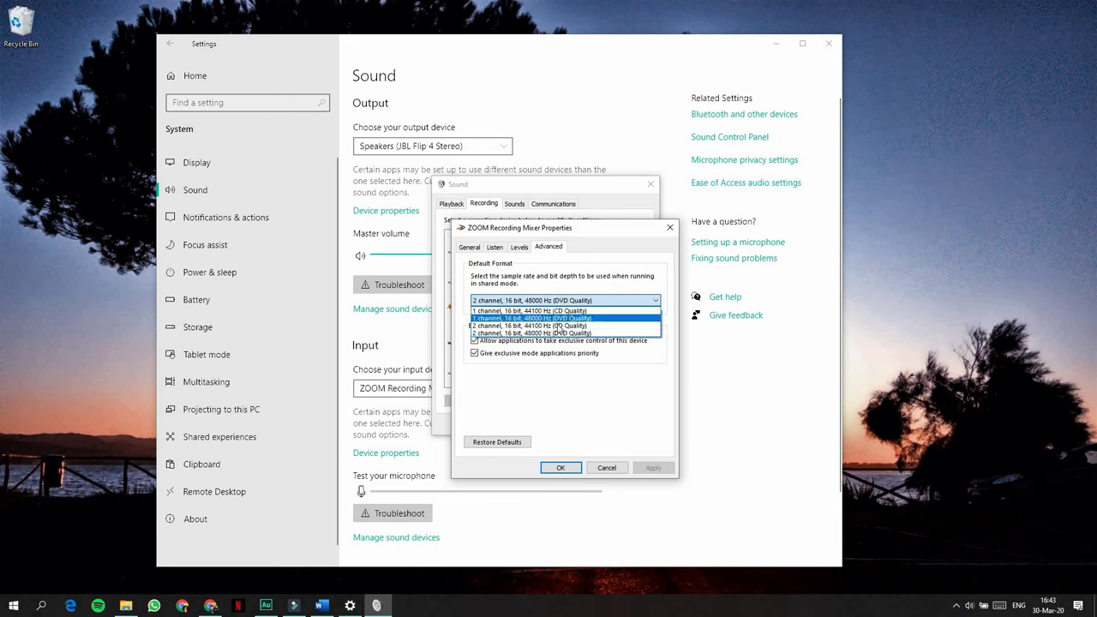
{"action": "left_click", "coordinate": [565, 334]}
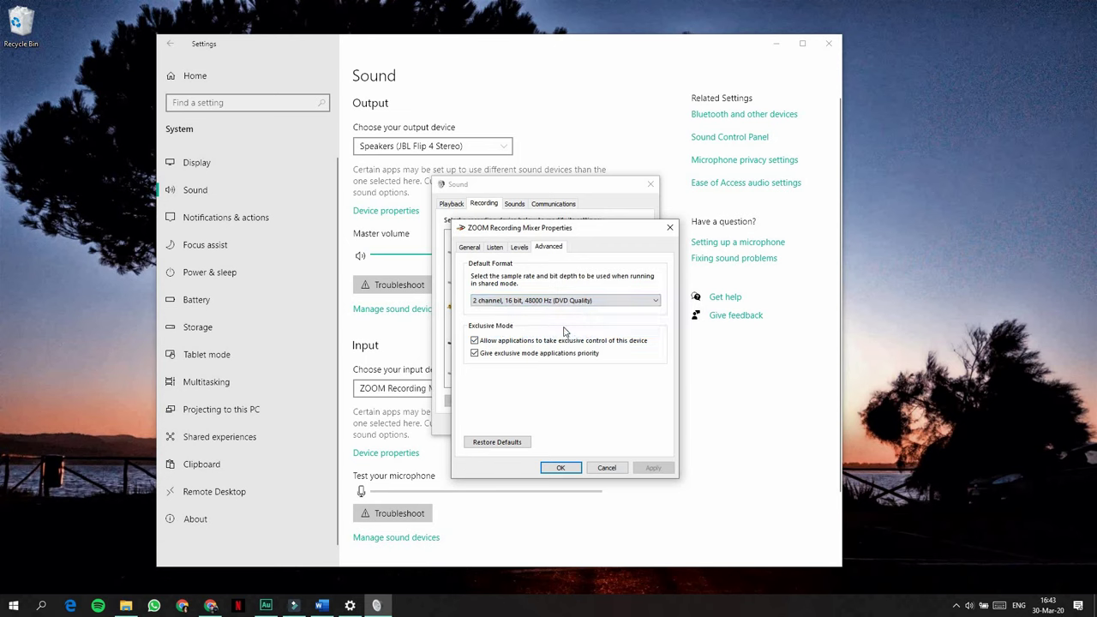
{"action": "left_click", "coordinate": [561, 467]}
{"action": "left_click", "coordinate": [565, 470]}
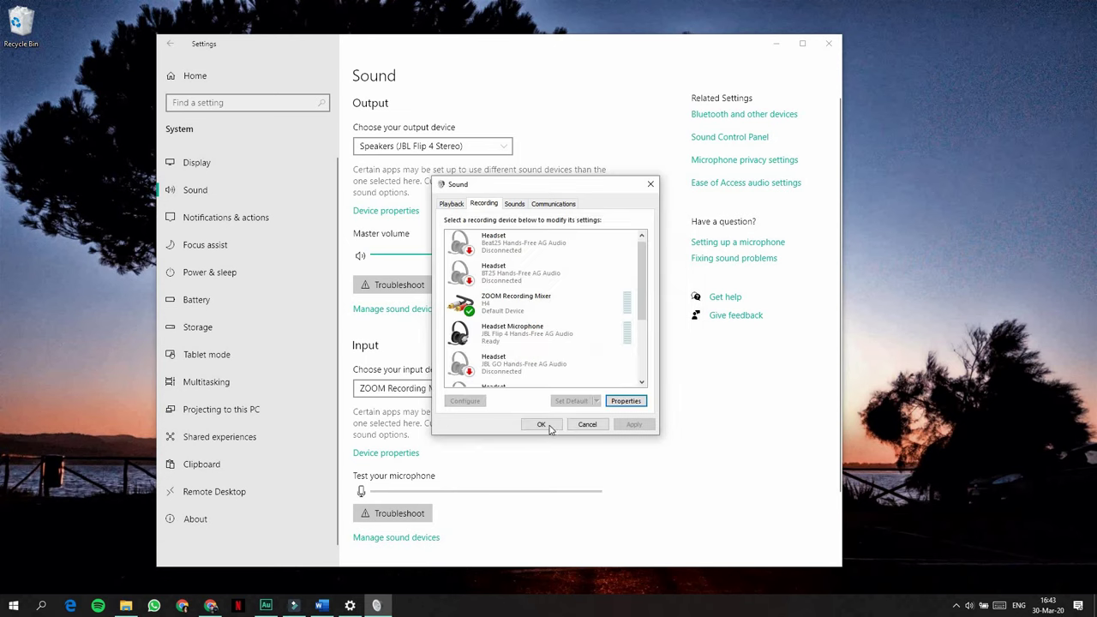
{"action": "left_click", "coordinate": [553, 428]}
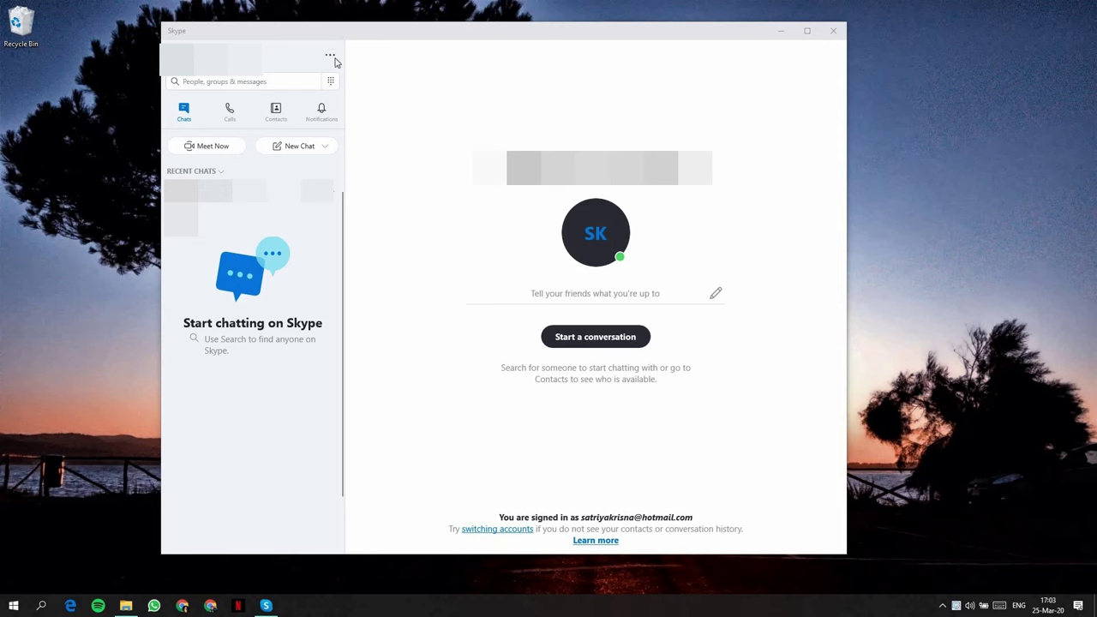
Step: Open Skype Settings from the More (...) menu beside the profile
{"action": "left_click", "coordinate": [331, 56]}
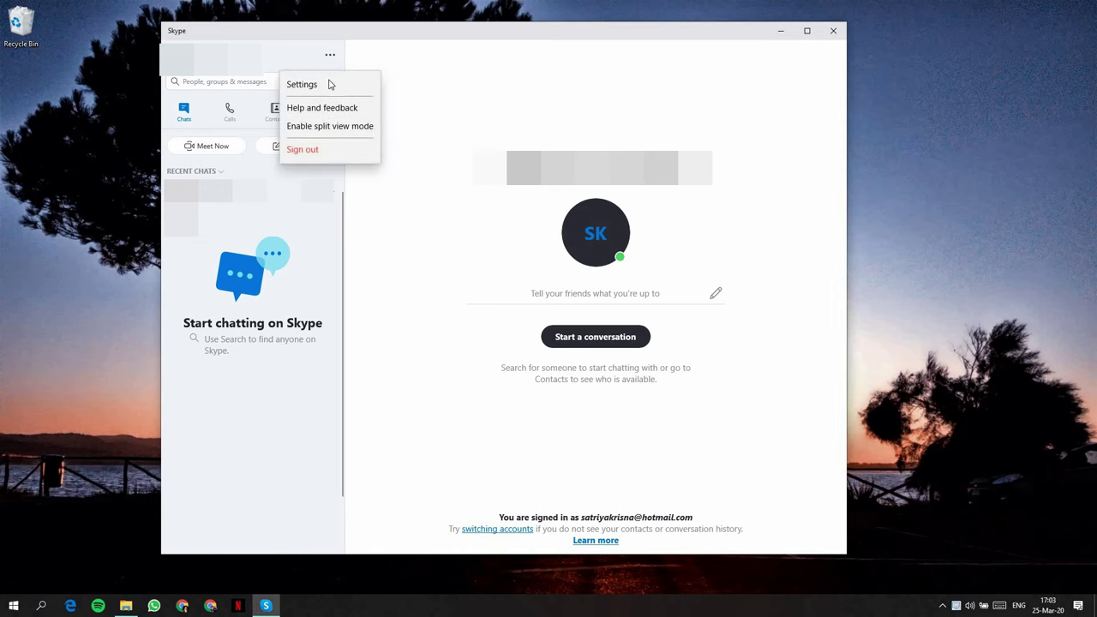
{"action": "left_click", "coordinate": [328, 85]}
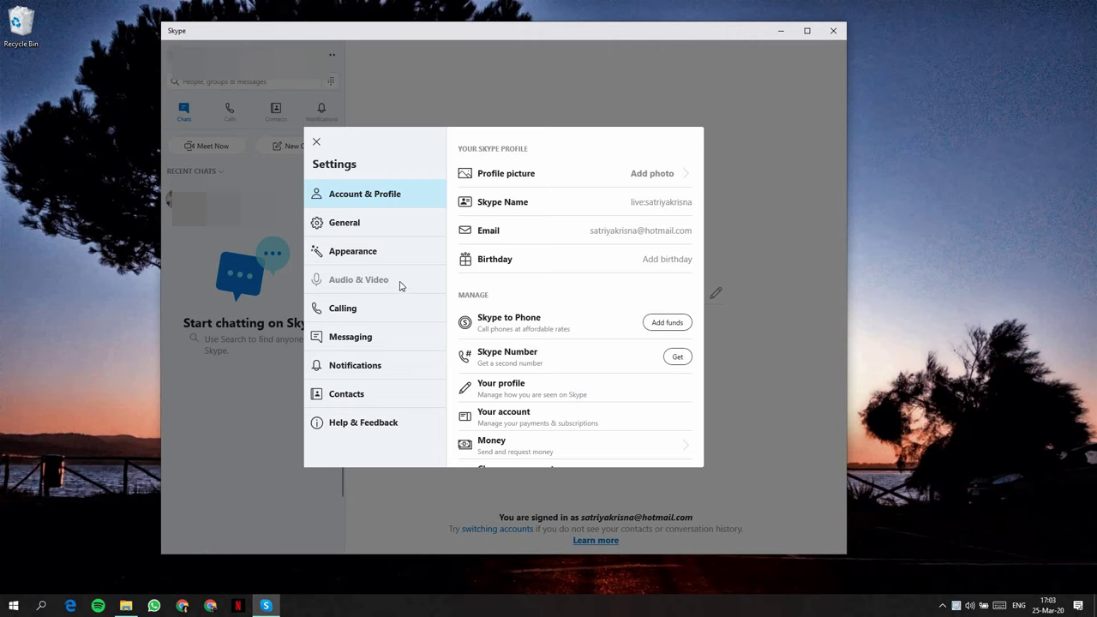
Step: Under Audio & Video, choose ZOOM Recording Mixer as Skype's microphone and close Settings
{"action": "left_click", "coordinate": [359, 284]}
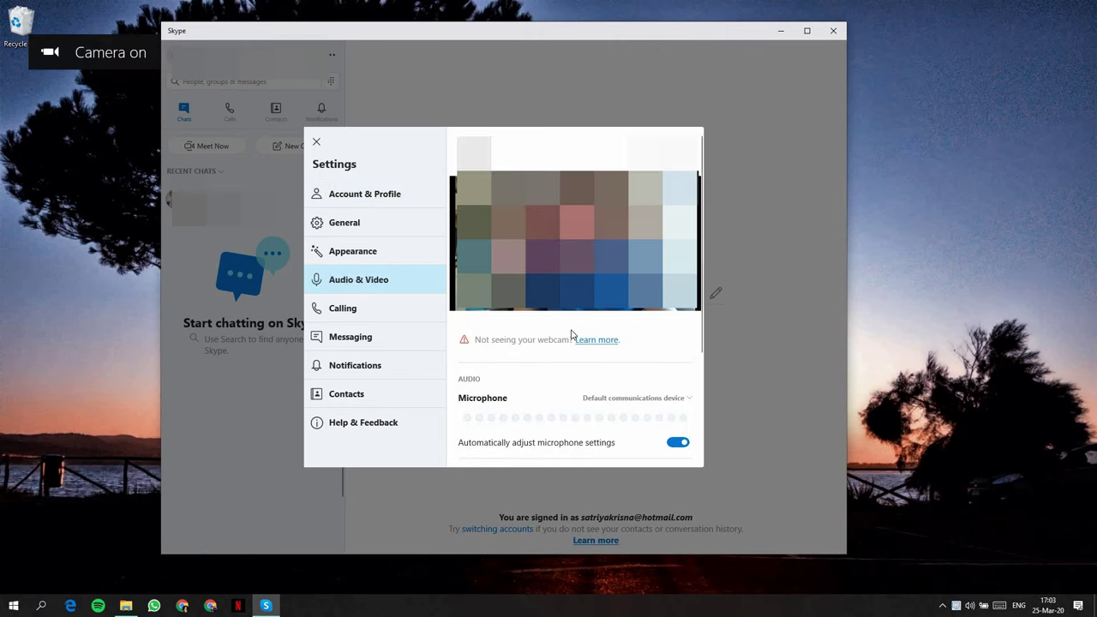
{"action": "left_click", "coordinate": [678, 400]}
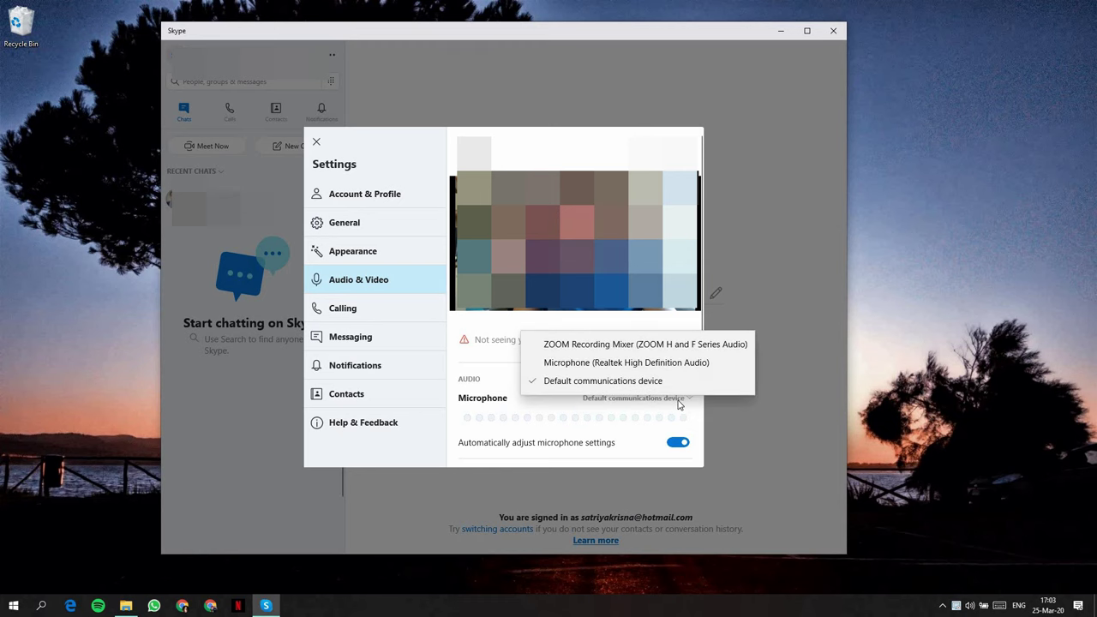
{"action": "left_click", "coordinate": [678, 344]}
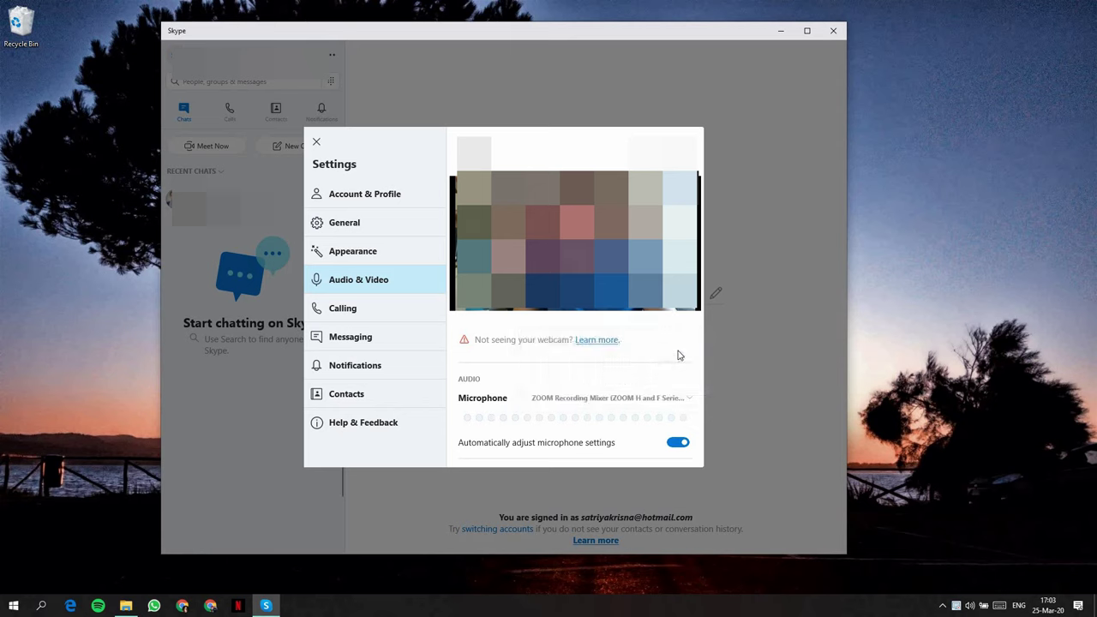
{"action": "scroll", "coordinate": [642, 340], "scroll_direction": "down", "scroll_amount": 3}
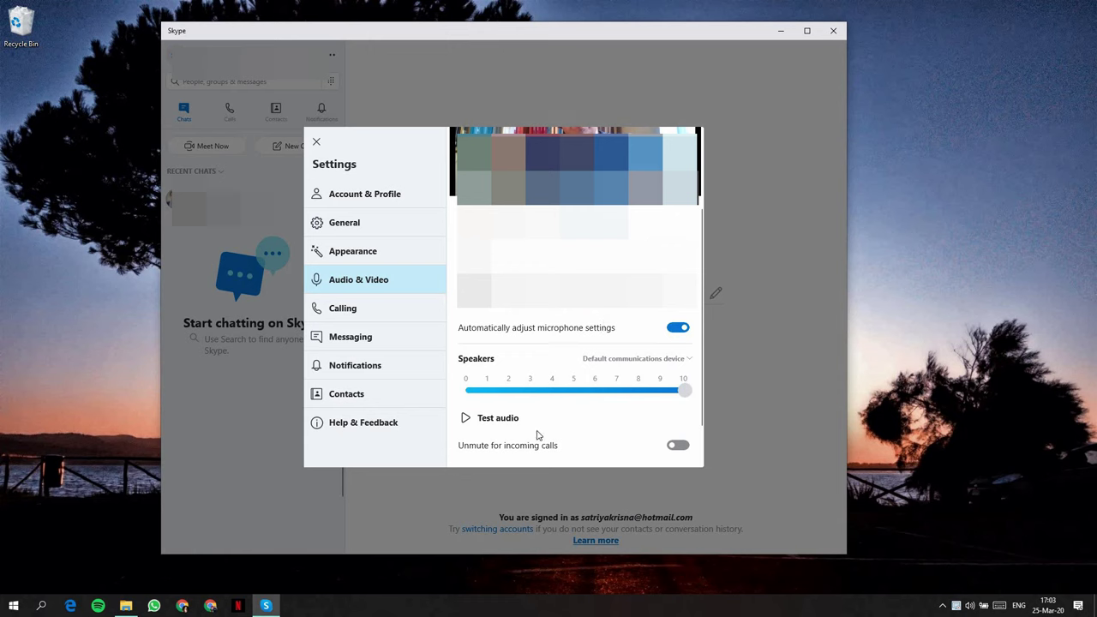
{"action": "scroll", "coordinate": [556, 426], "scroll_direction": "down", "scroll_amount": 1}
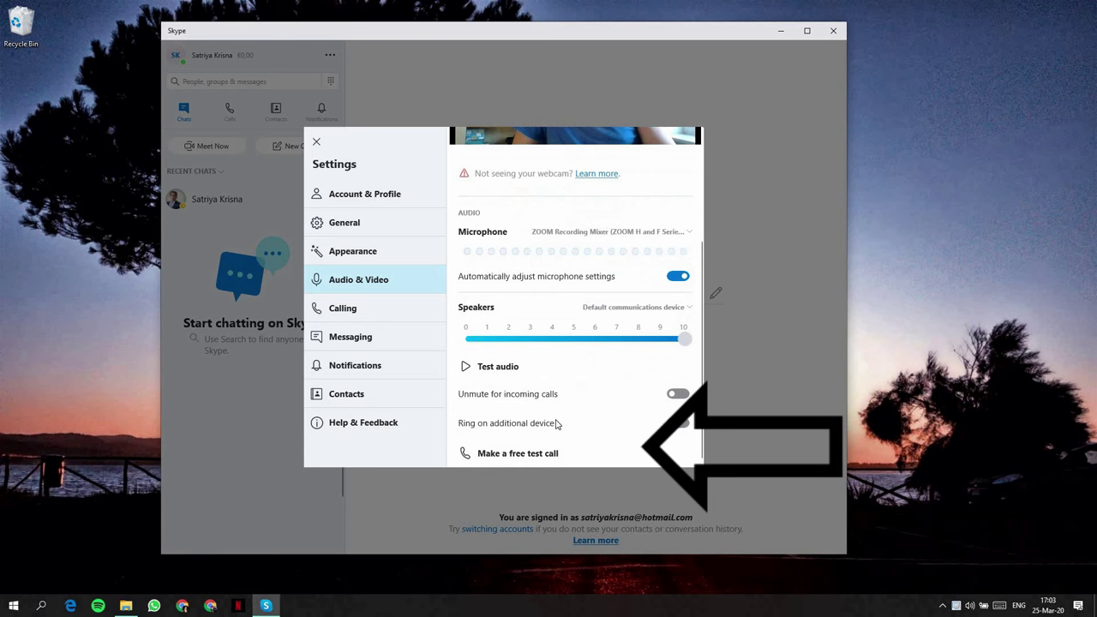
{"action": "scroll", "coordinate": [556, 423], "scroll_direction": "up", "scroll_amount": 2}
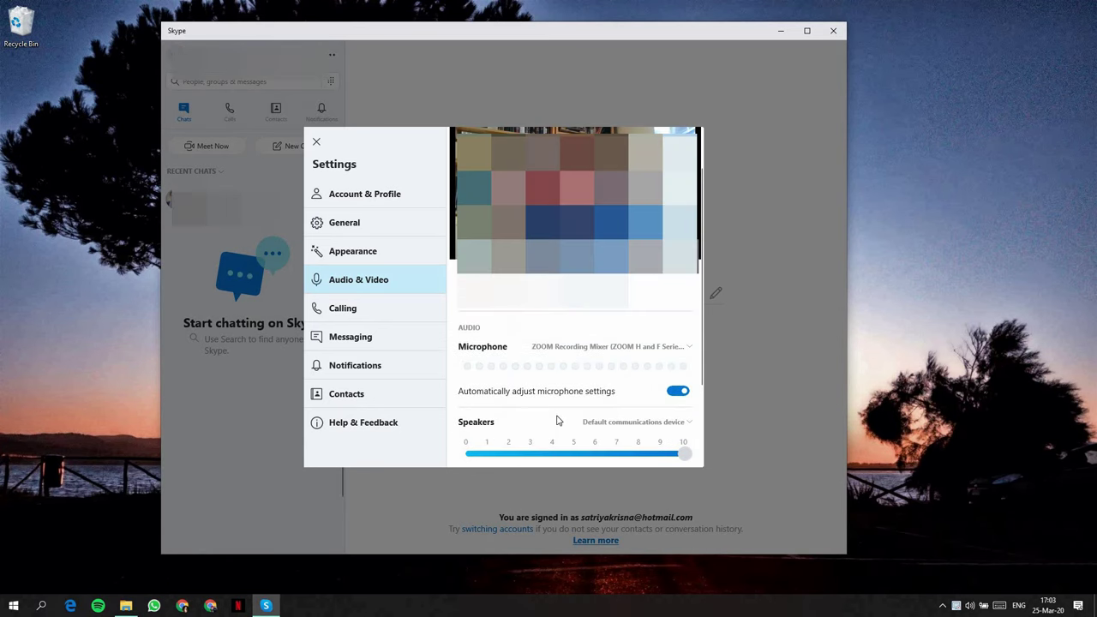
{"action": "scroll", "coordinate": [556, 421], "scroll_direction": "up", "scroll_amount": 1}
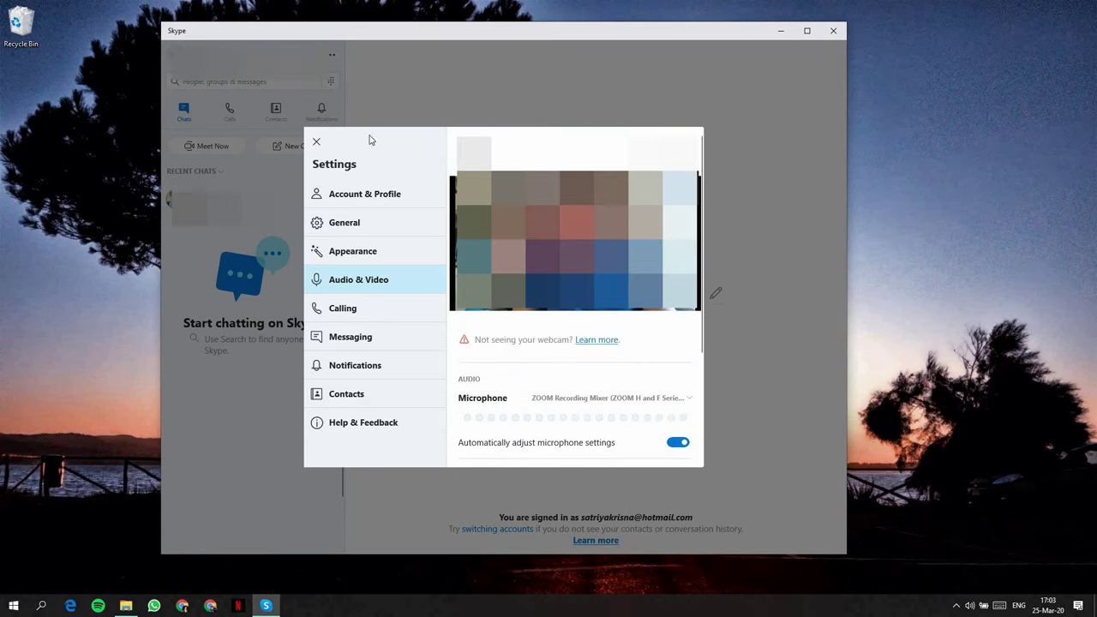
{"action": "left_click", "coordinate": [317, 144]}
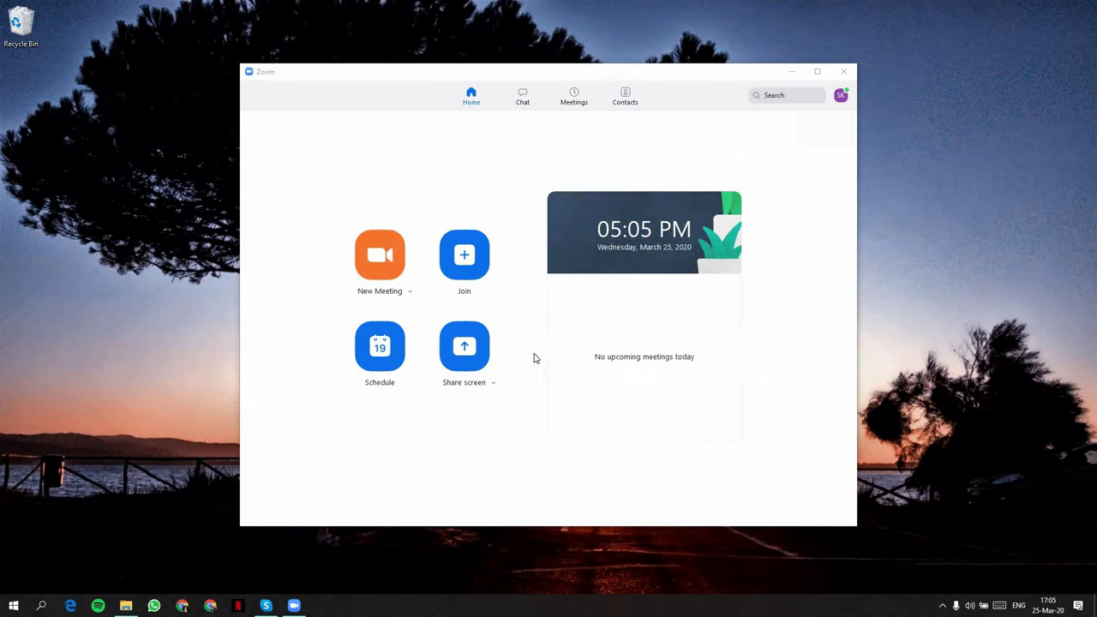
Step: Open Zoom's Settings from the profile avatar menu at the top right
{"action": "left_click", "coordinate": [841, 98]}
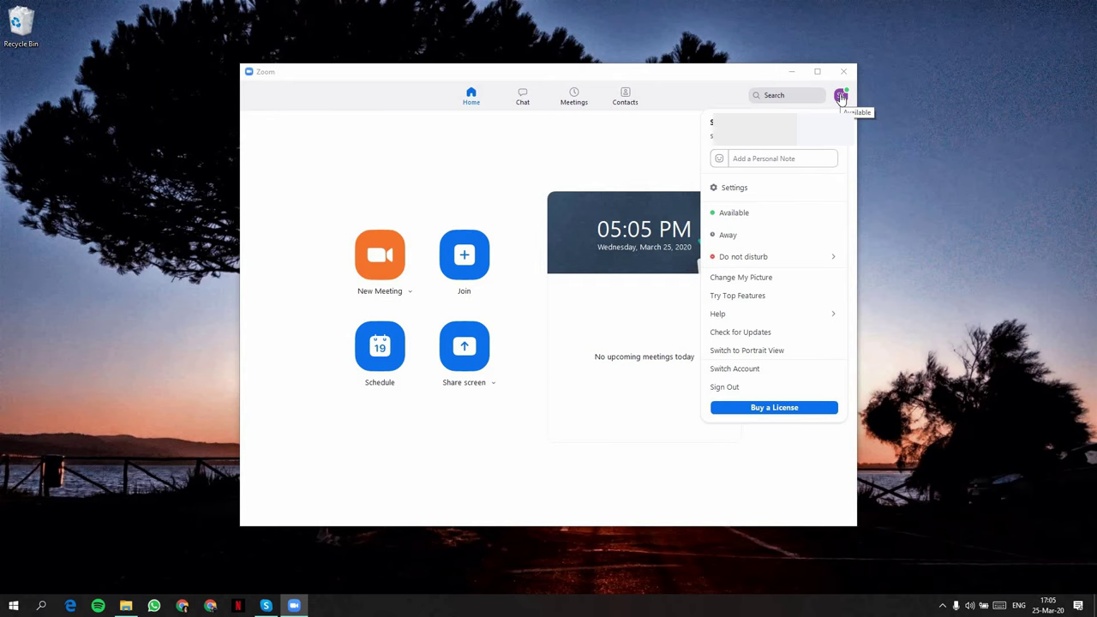
{"action": "left_click", "coordinate": [754, 191]}
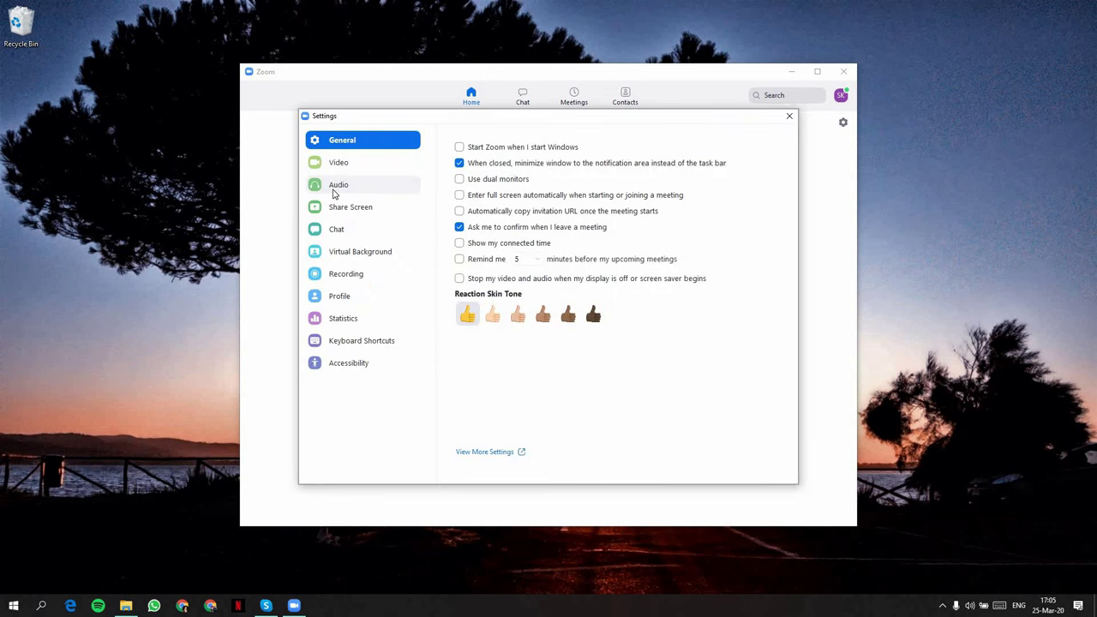
Step: On the Audio tab, select ZOOM Recording Mixer as Zoom's microphone and close Settings
{"action": "left_click", "coordinate": [336, 185]}
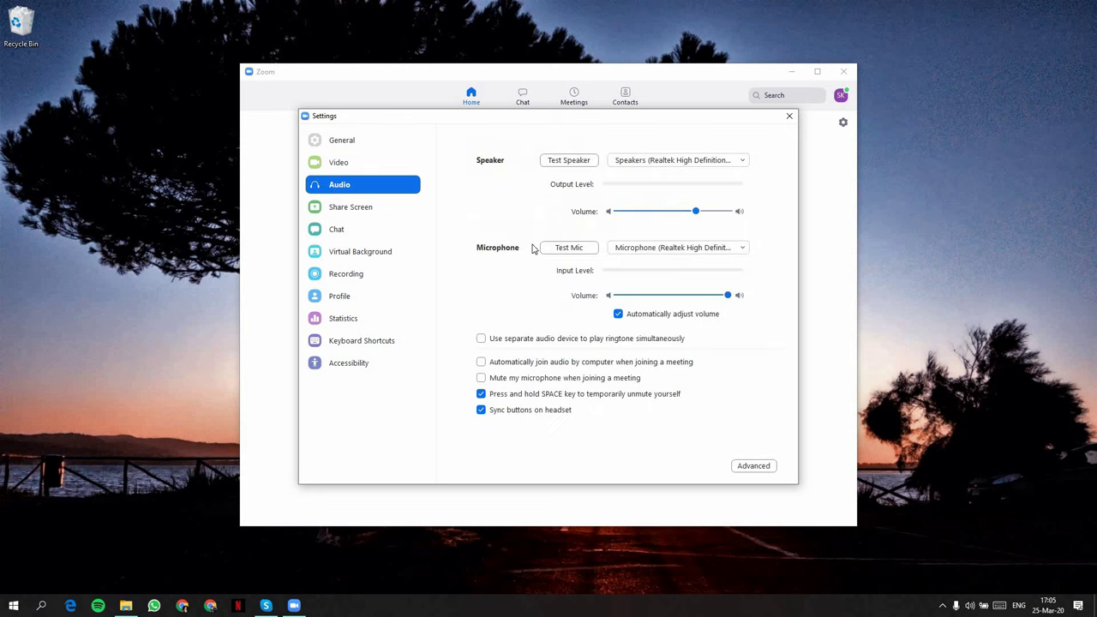
{"action": "left_click", "coordinate": [730, 250]}
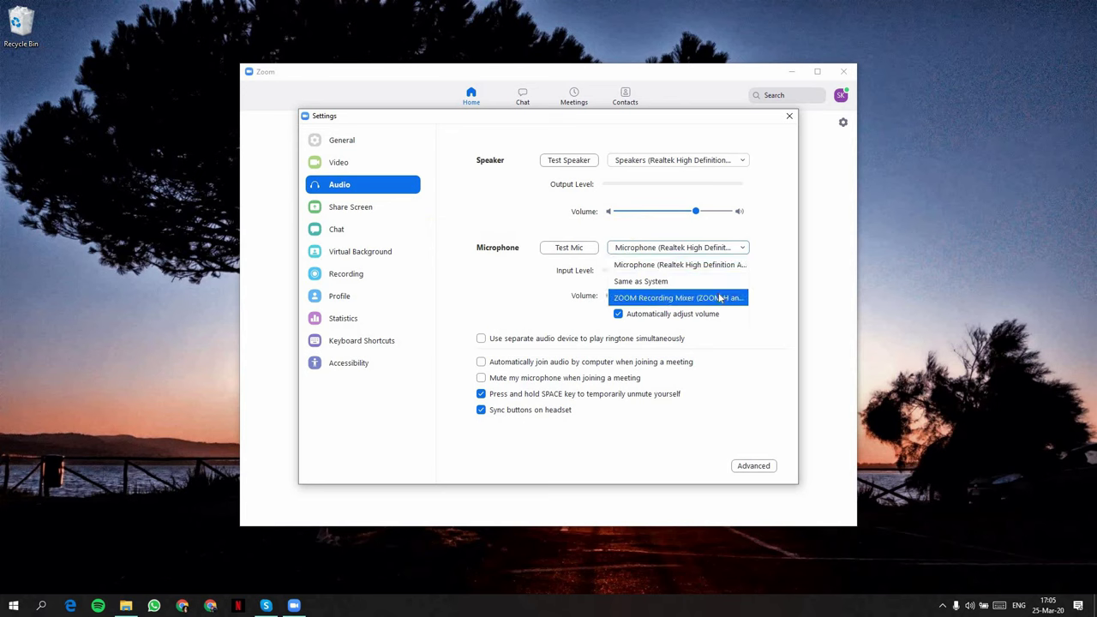
{"action": "left_click", "coordinate": [720, 297]}
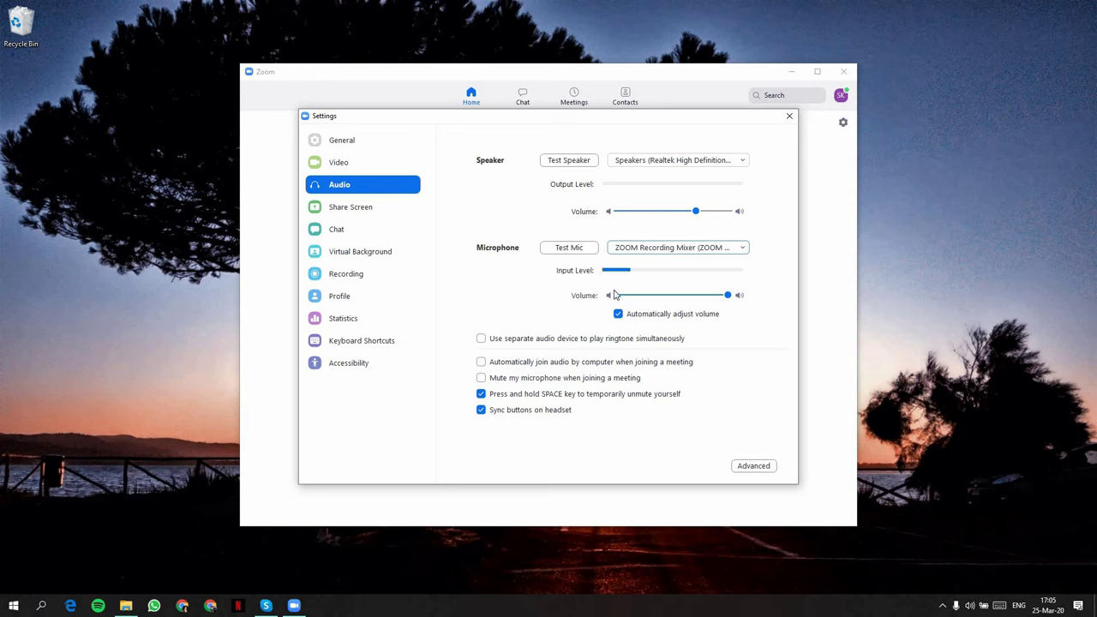
{"action": "left_click", "coordinate": [789, 117]}
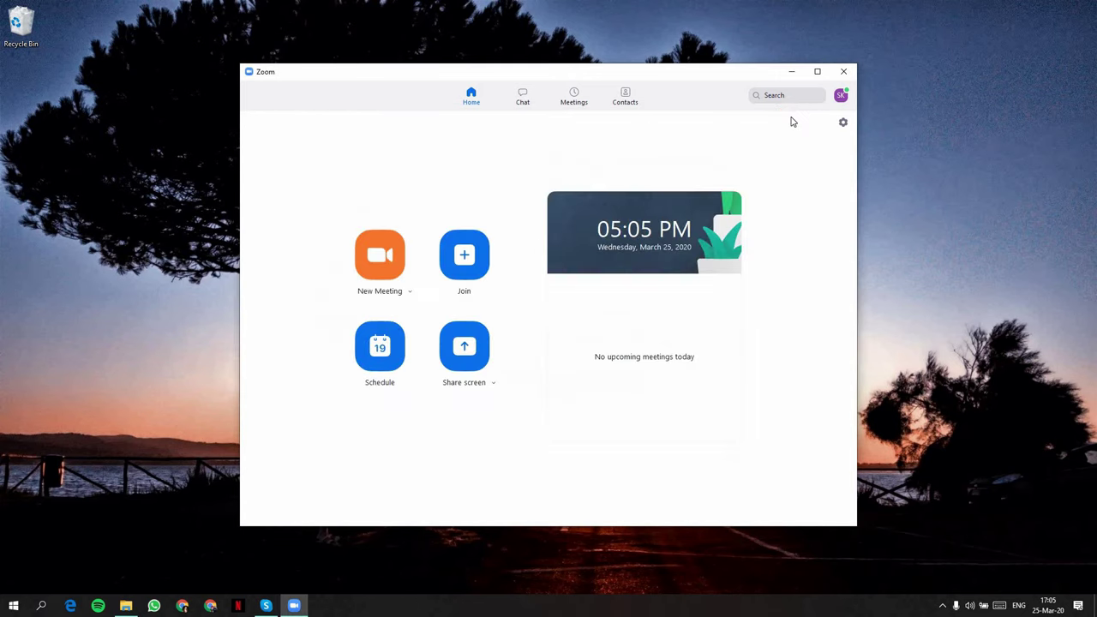